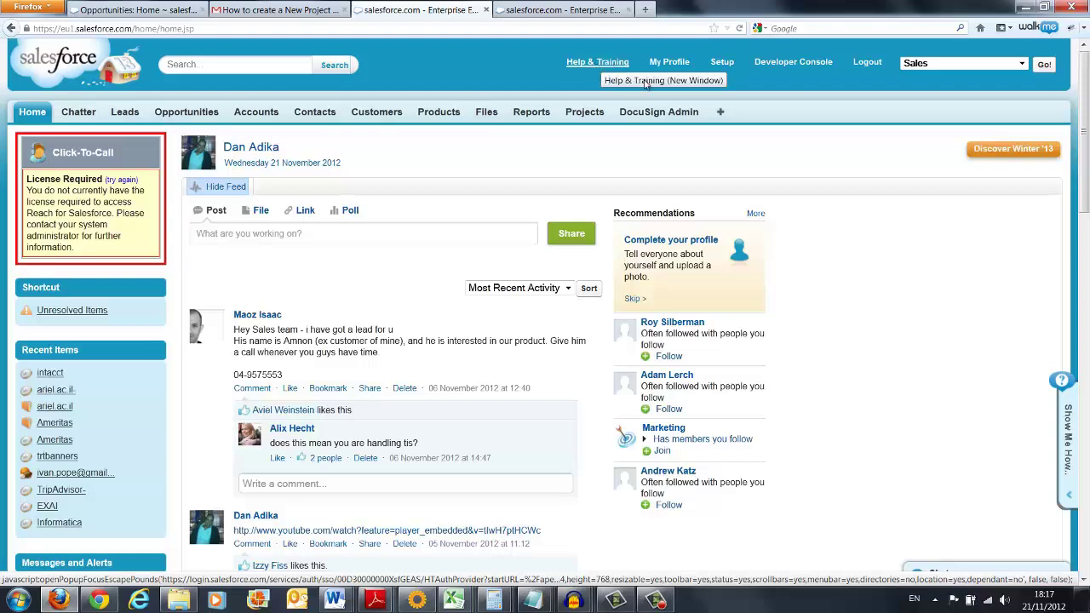
Search the Walk-Thru help for "pri" and start the "How to Create a New Price Book?" Walk-Thru
left_click(1066, 413)
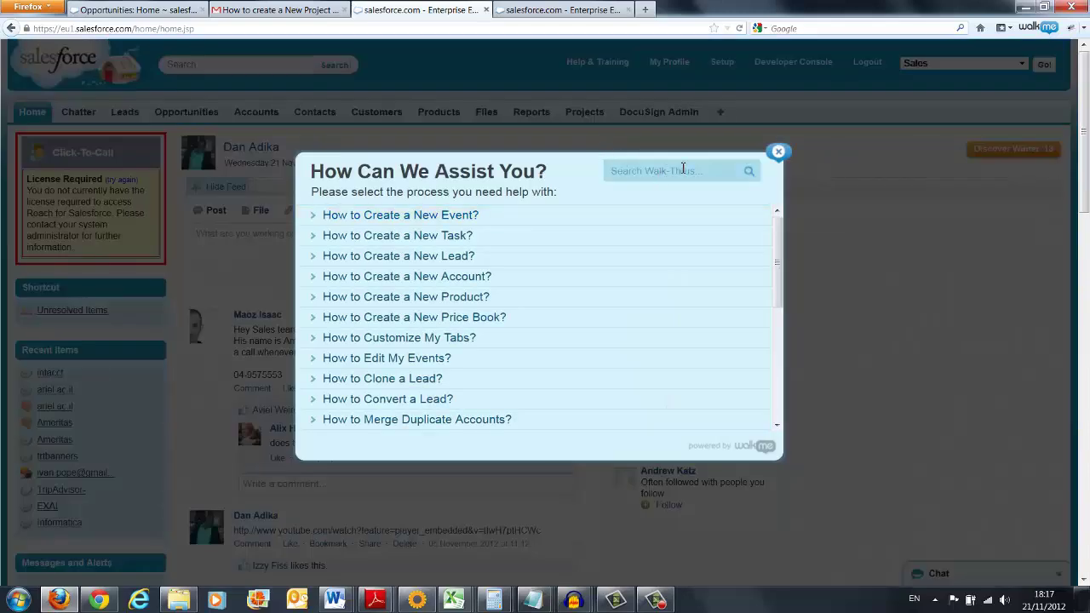
left_click(649, 171)
type("pri")
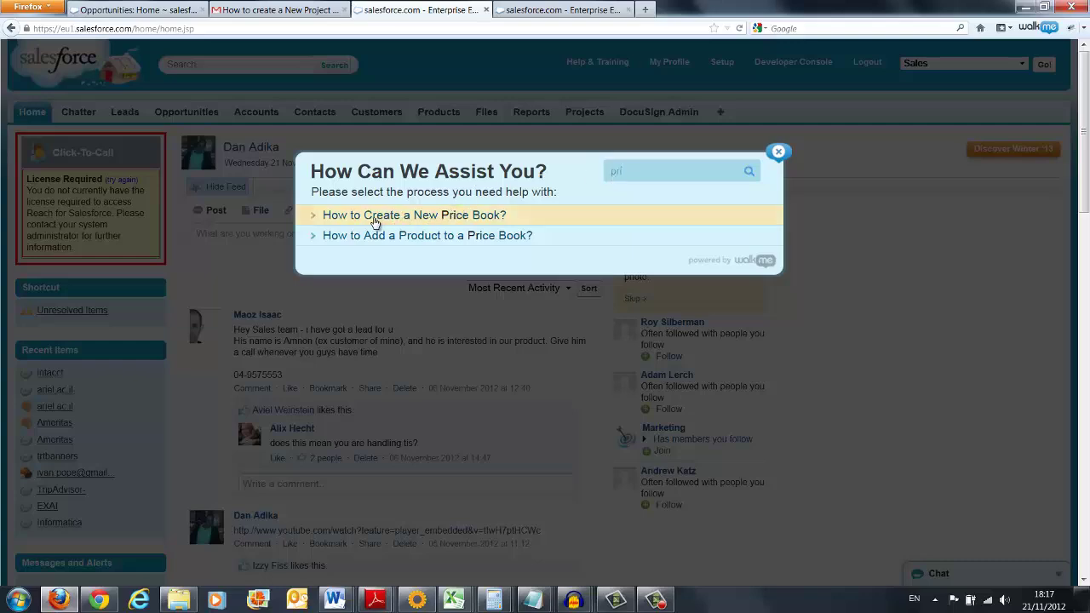
left_click(380, 218)
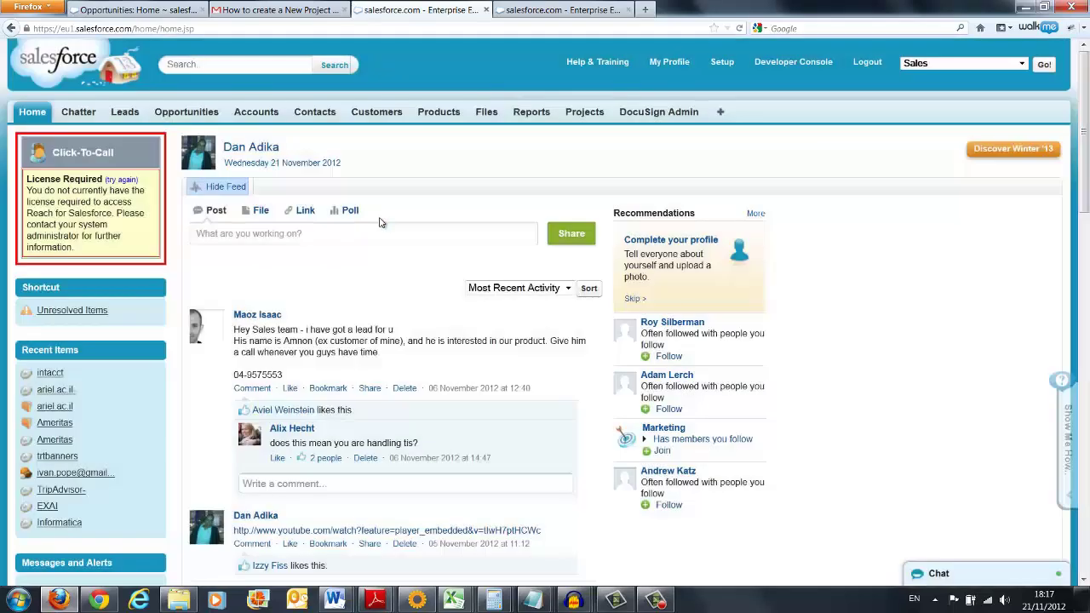
Go from Products to price book management and start a new price book
left_click(434, 116)
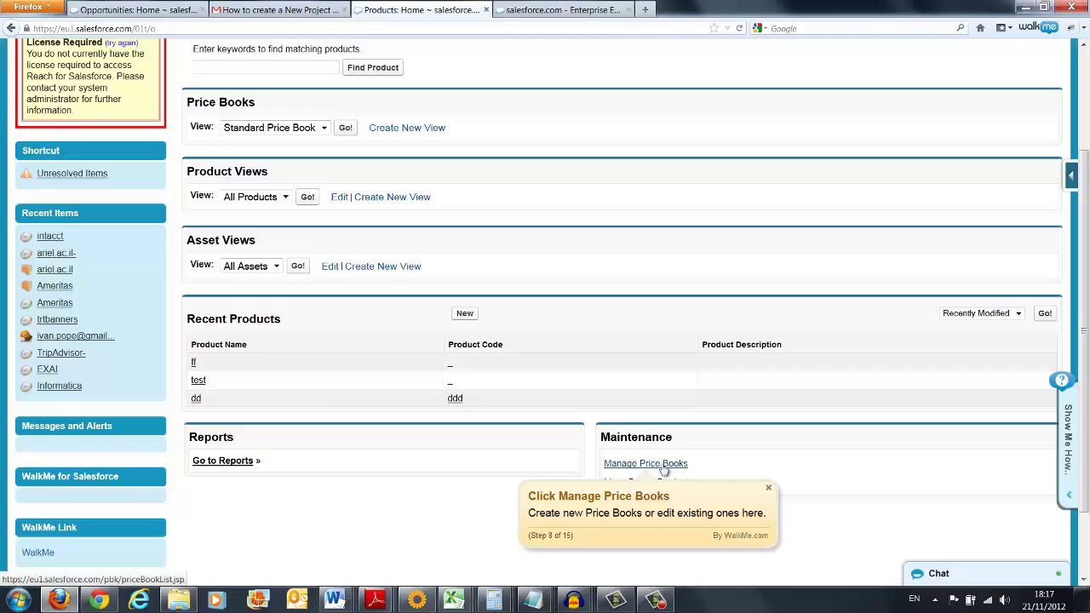
left_click(662, 467)
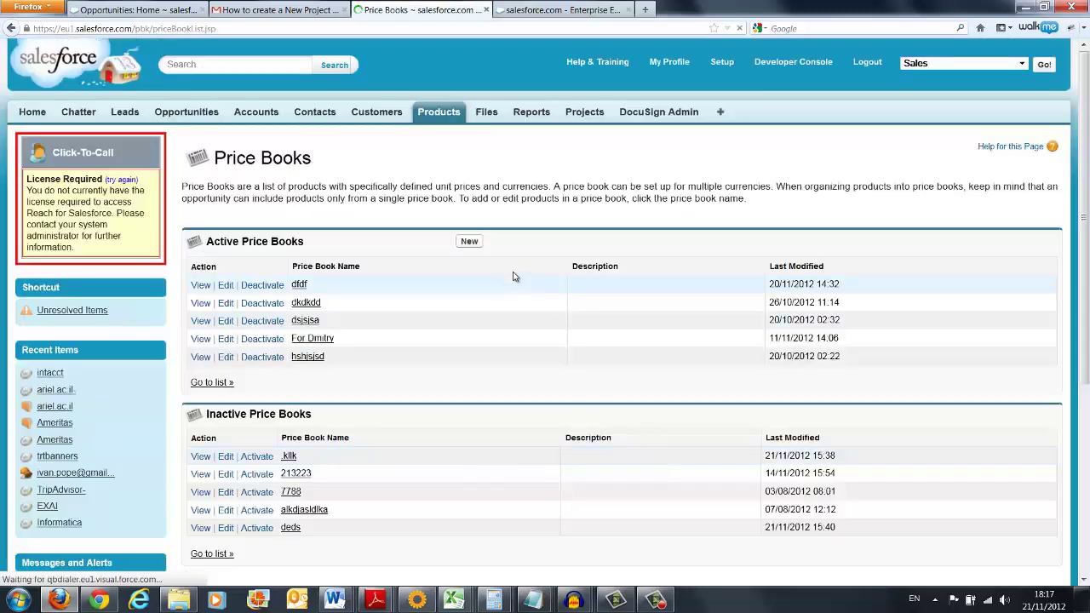
left_click(478, 243)
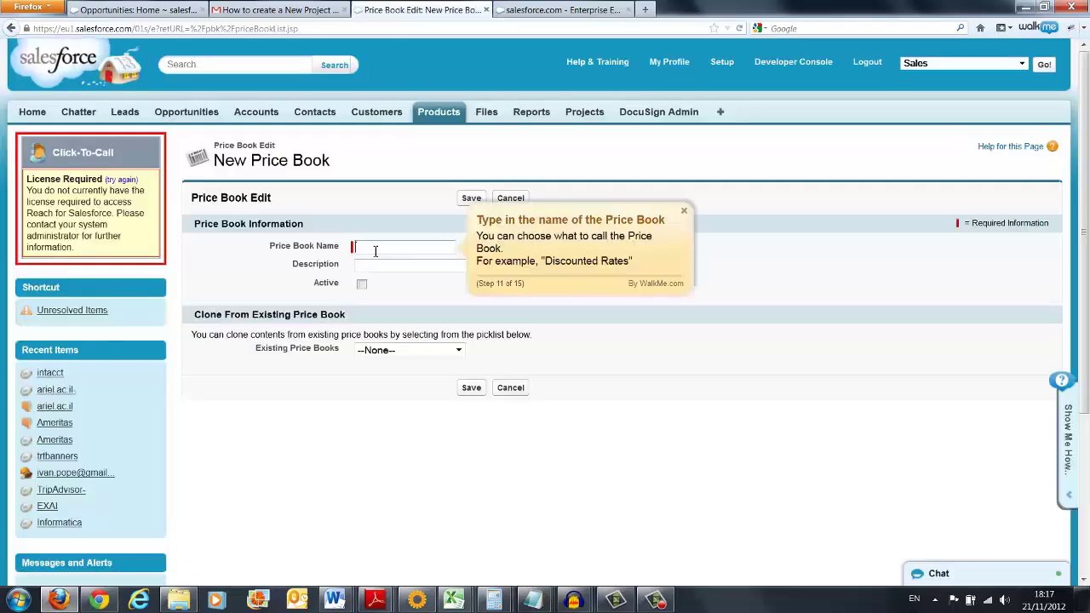
Name the price book "demo 88s", leave it without a cloned source, and save it
left_click(374, 247)
type("demo")
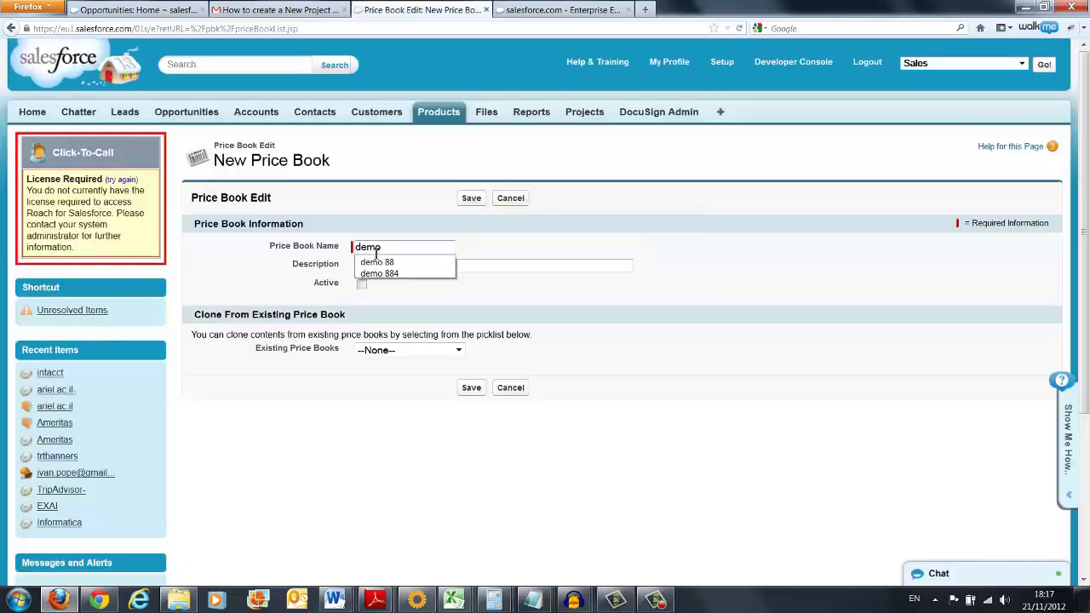
left_click(377, 262)
type("s")
left_click(454, 357)
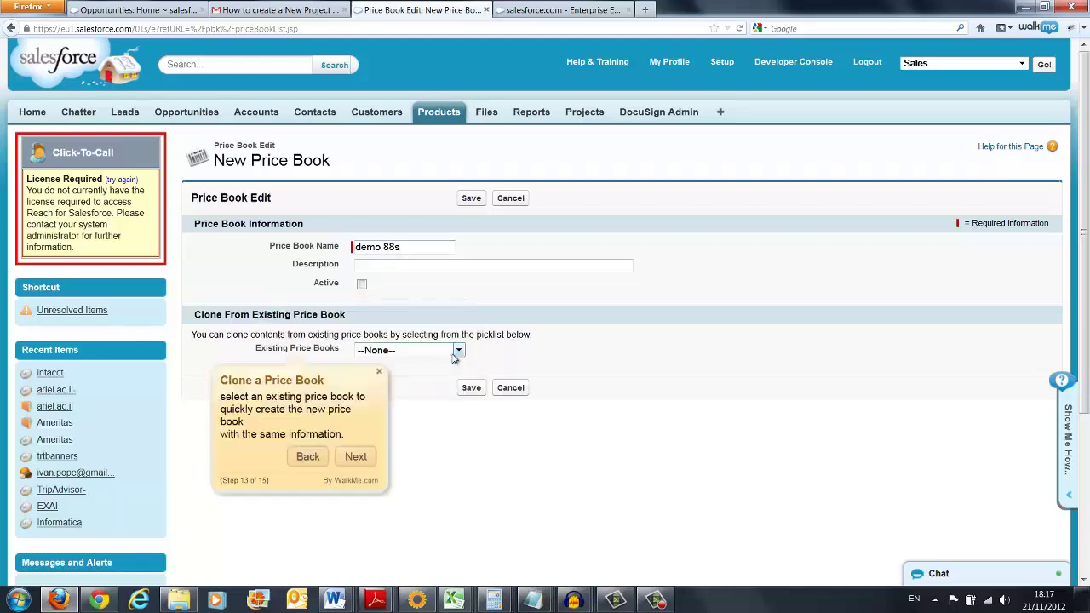
left_click(368, 458)
left_click(480, 388)
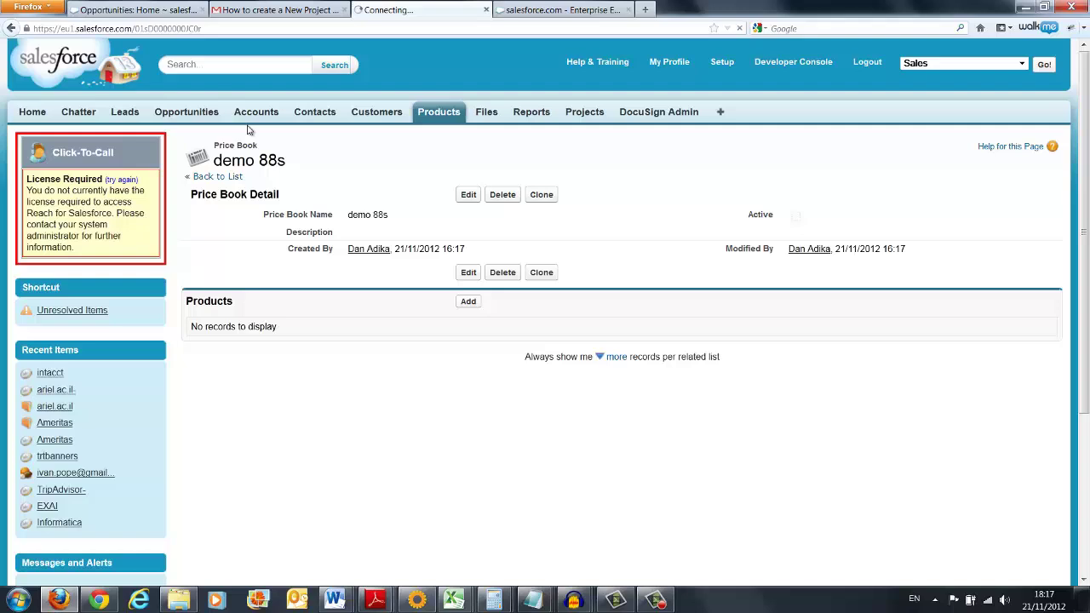
Go to Opportunities, start its welcome Walk-Thru and dismiss the balloon about adding a new opportunity
left_click(355, 144)
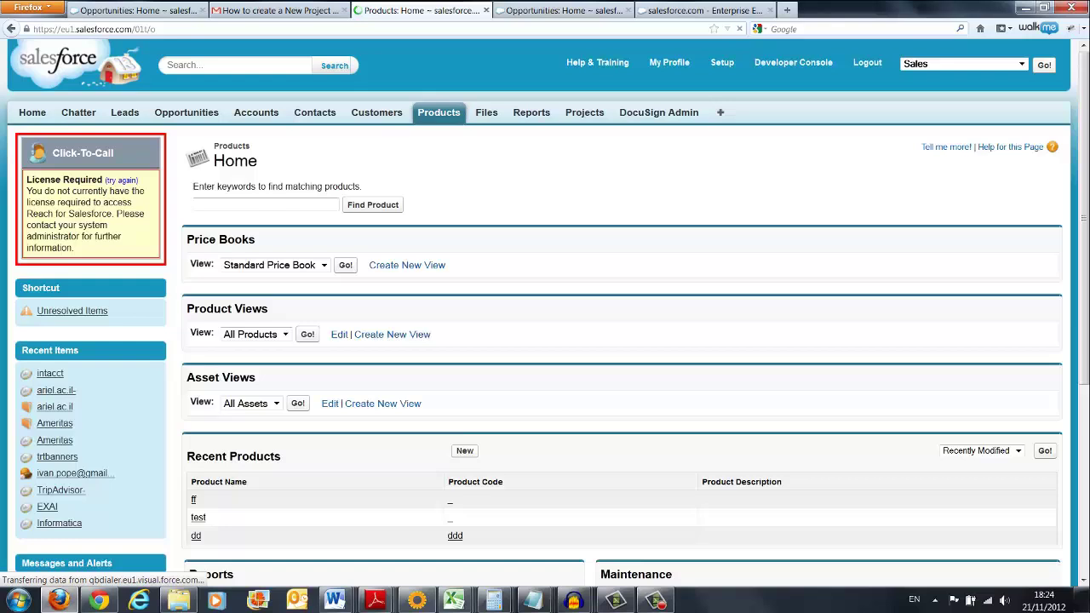
left_click(187, 114)
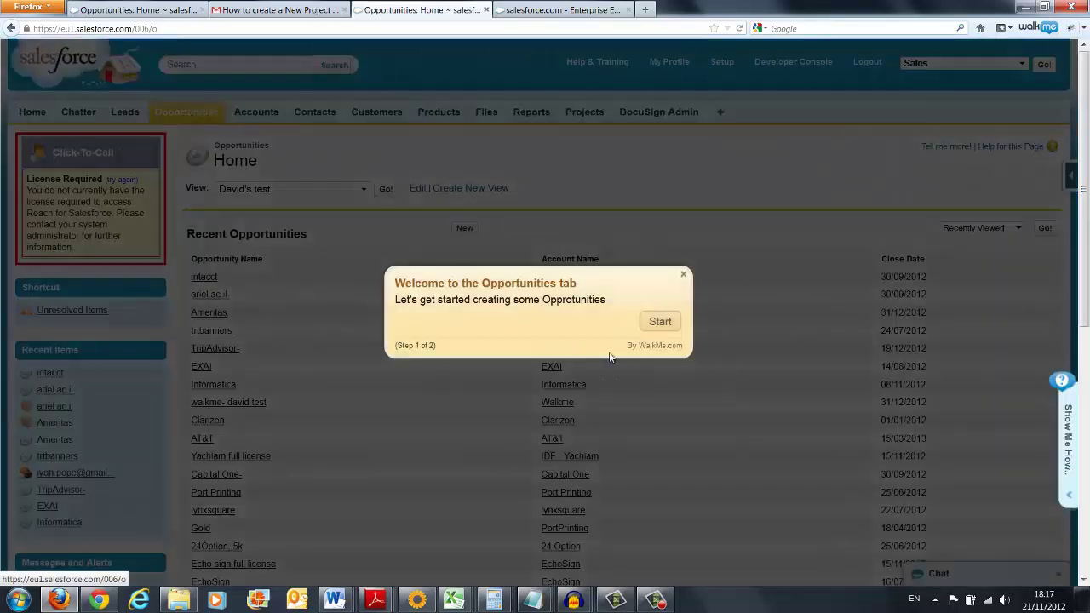
left_click(662, 324)
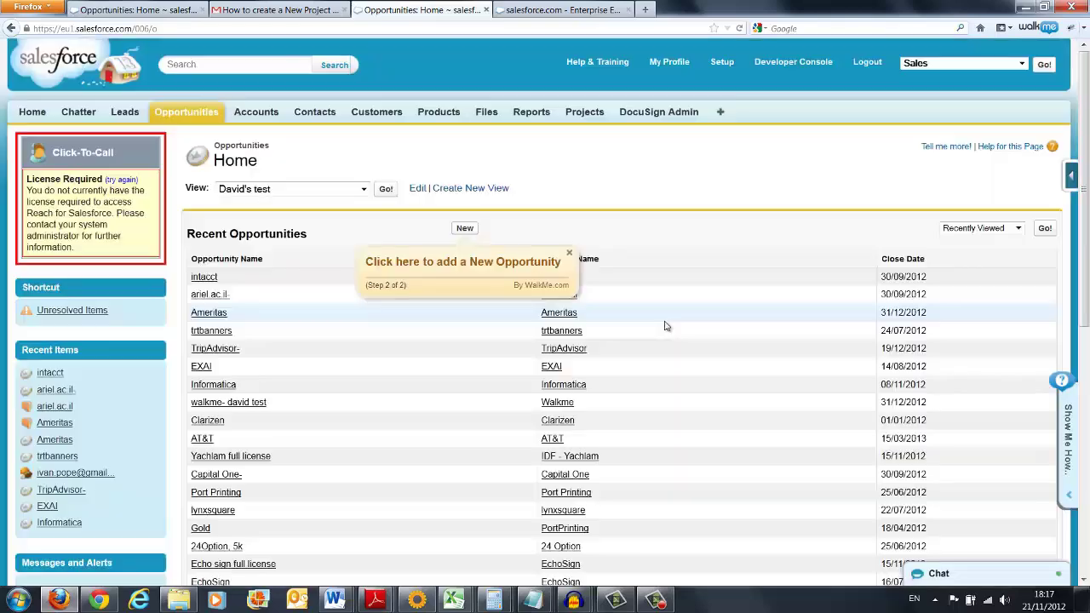
left_click(570, 256)
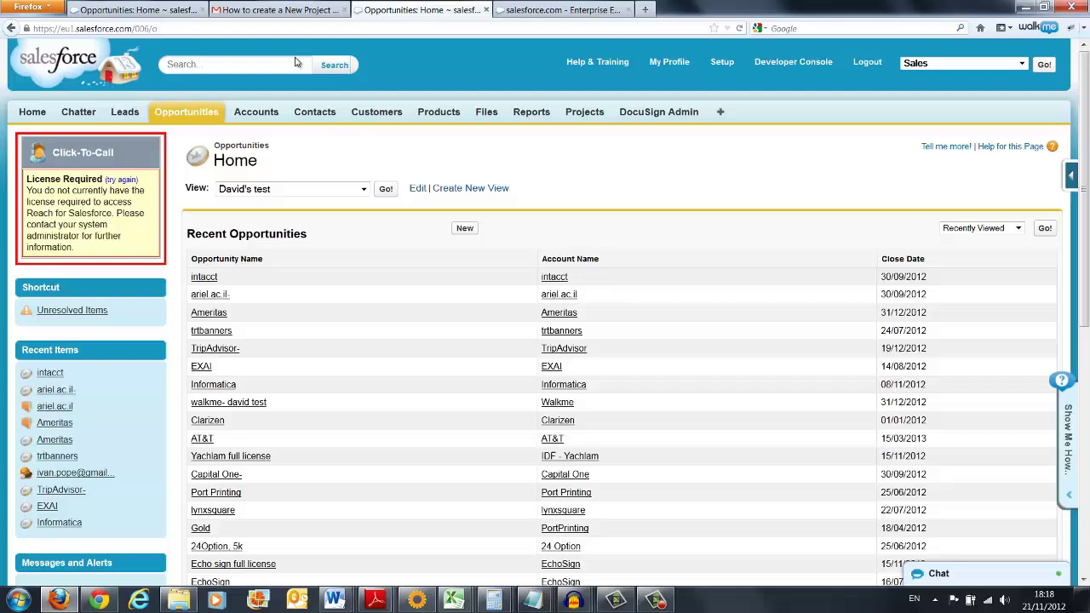
Launch the Walk-Thru from the link in the "How to create a New Project" e-mail and go to Projects
left_click(289, 10)
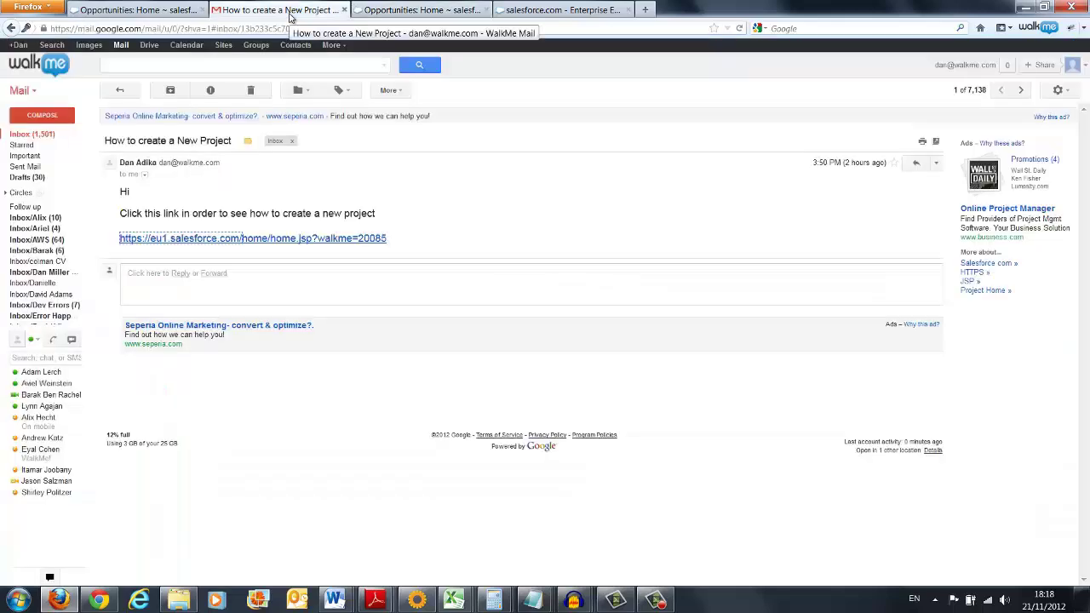
left_click(342, 241)
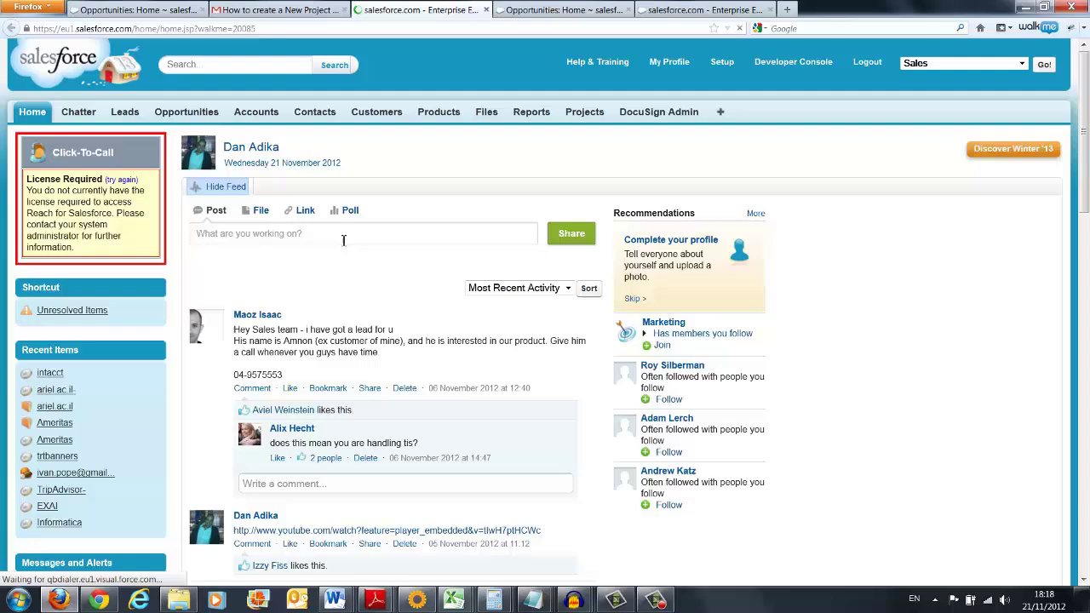
left_click(587, 115)
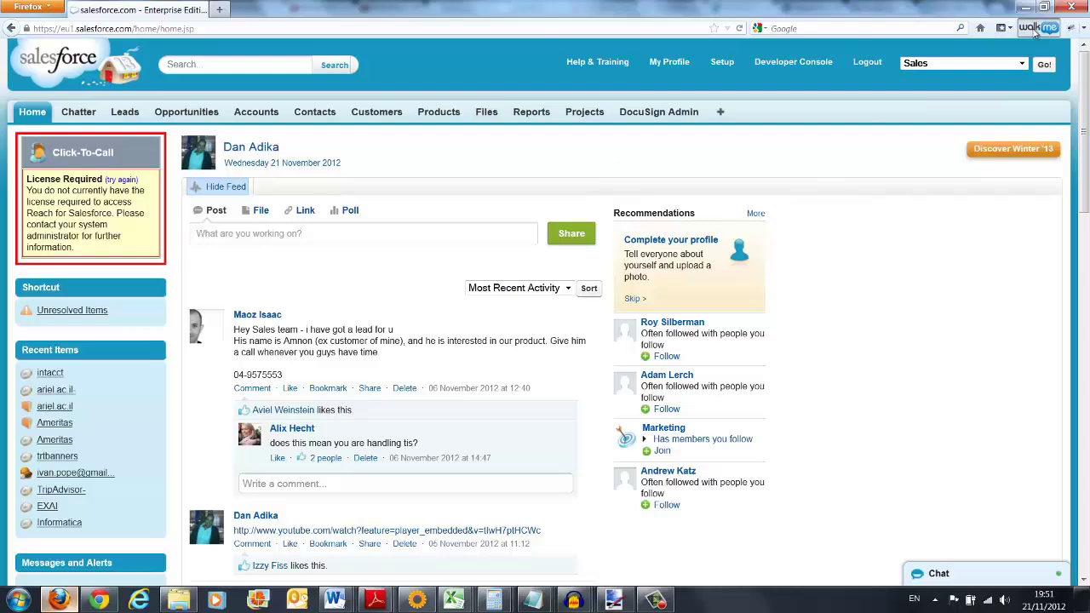
Open the WalkMe Editor and add a first Walk-Thru step titled "Click Here" on the Opportunities tab
left_click(1036, 30)
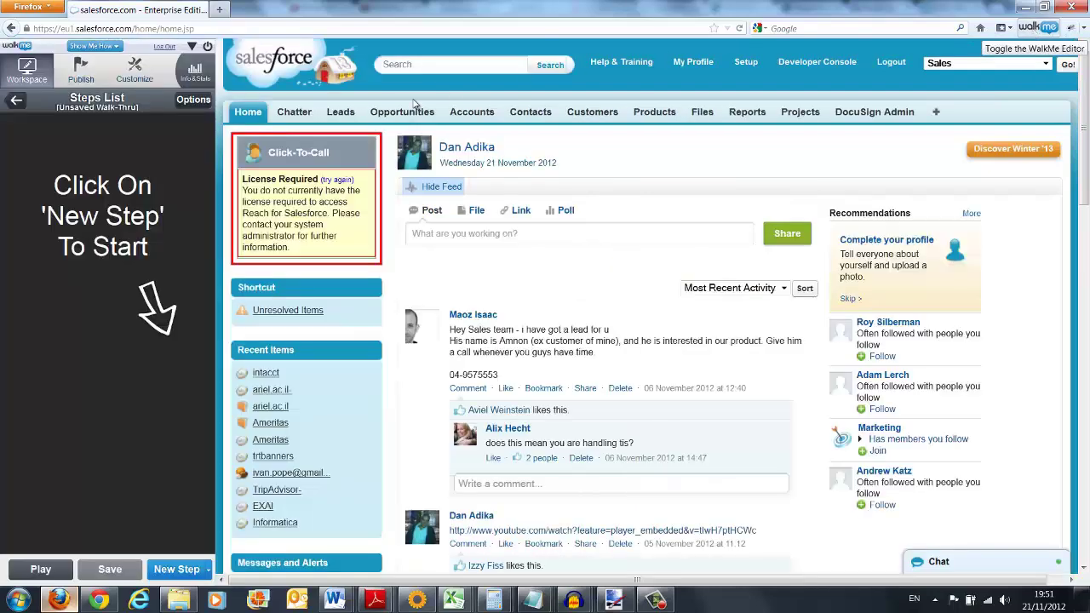
left_click(166, 574)
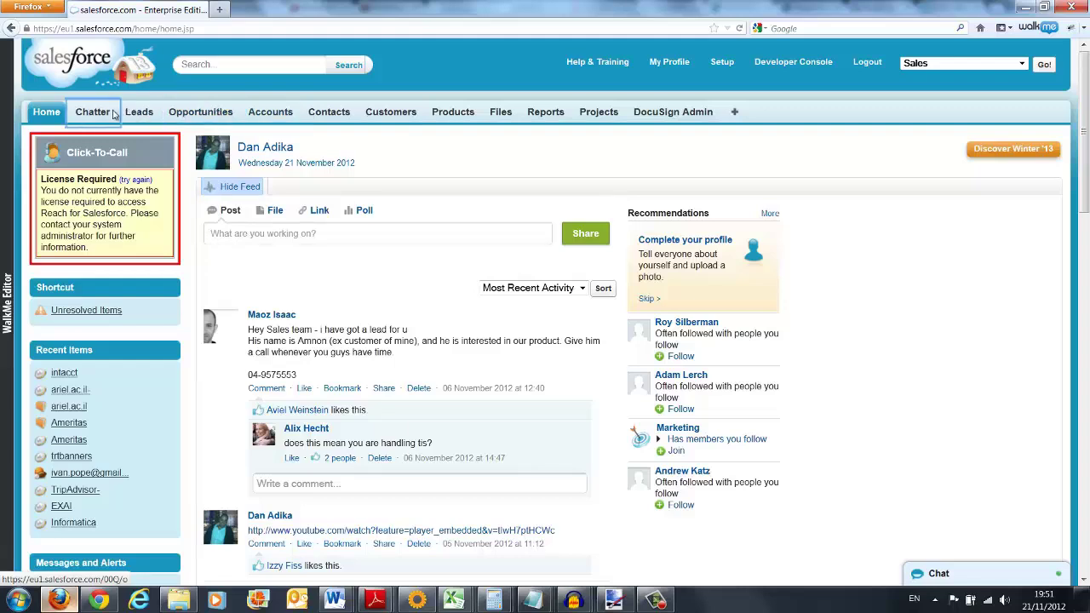
left_click(204, 118)
left_click(187, 149)
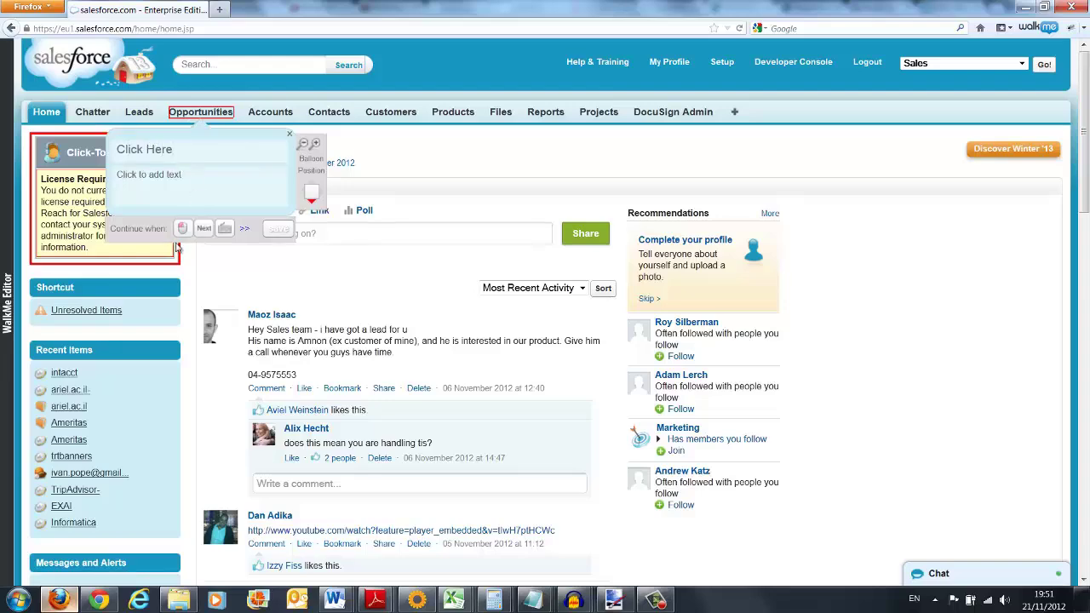
left_click(279, 229)
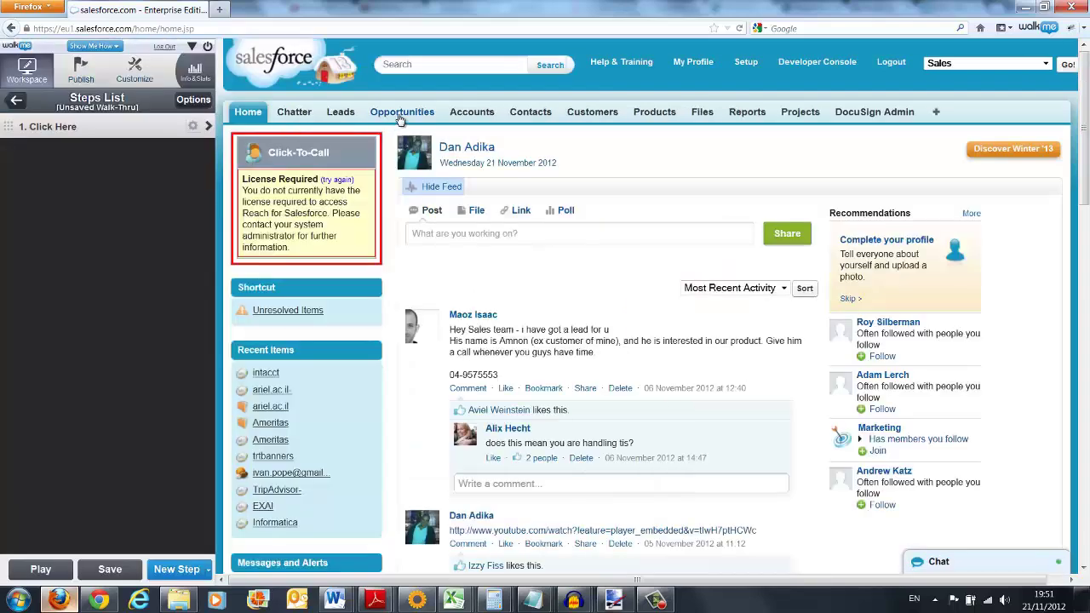
Go to Opportunities and add a second Walk-Thru step titled "cil" on the New button for opportunities
left_click(400, 119)
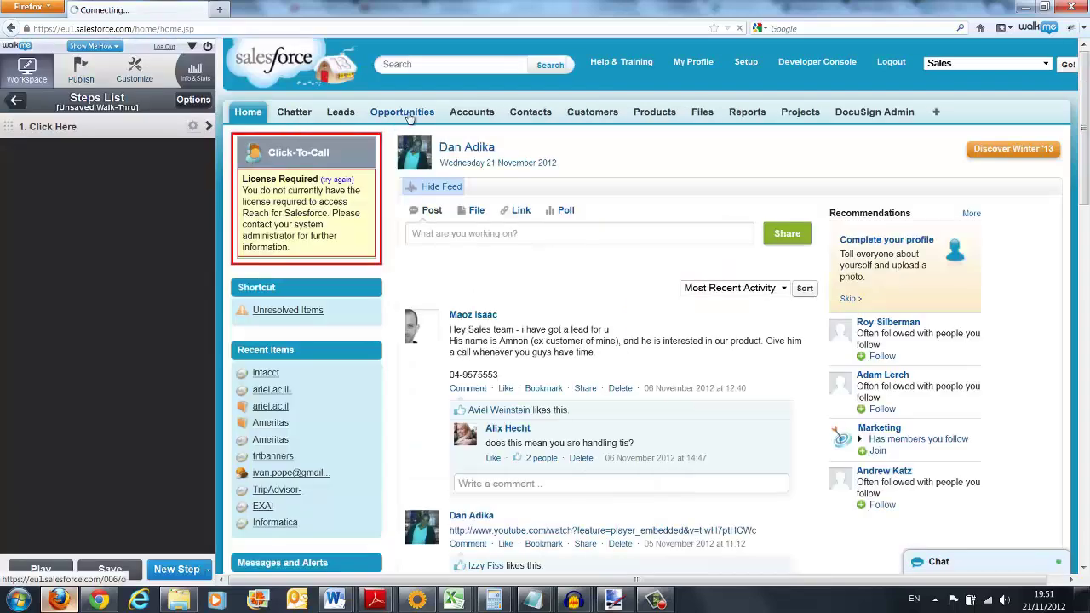
left_click(179, 570)
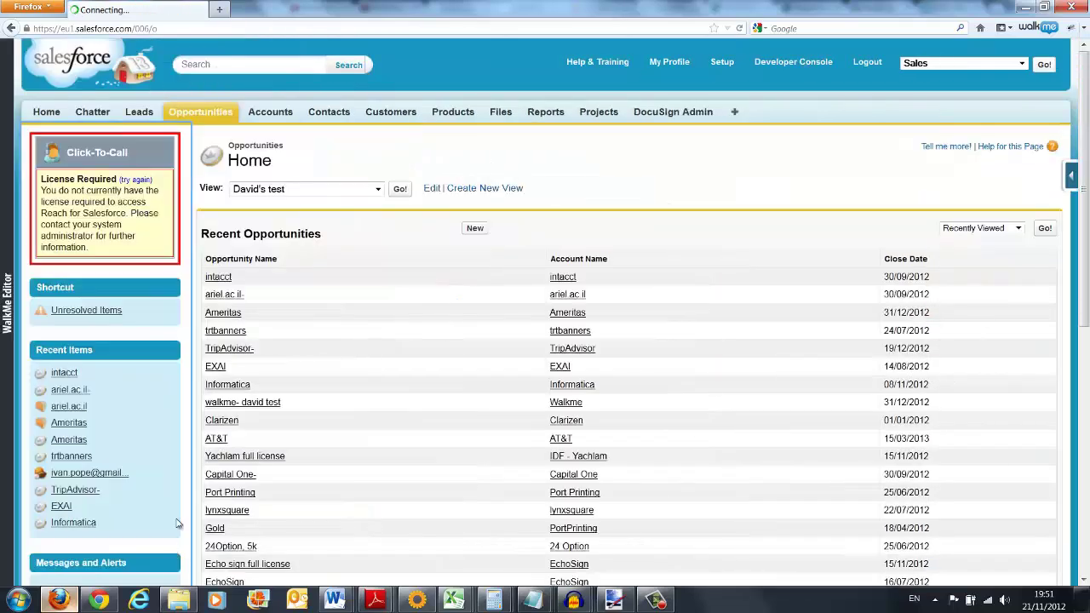
left_click(475, 230)
left_click(454, 269)
type("cil")
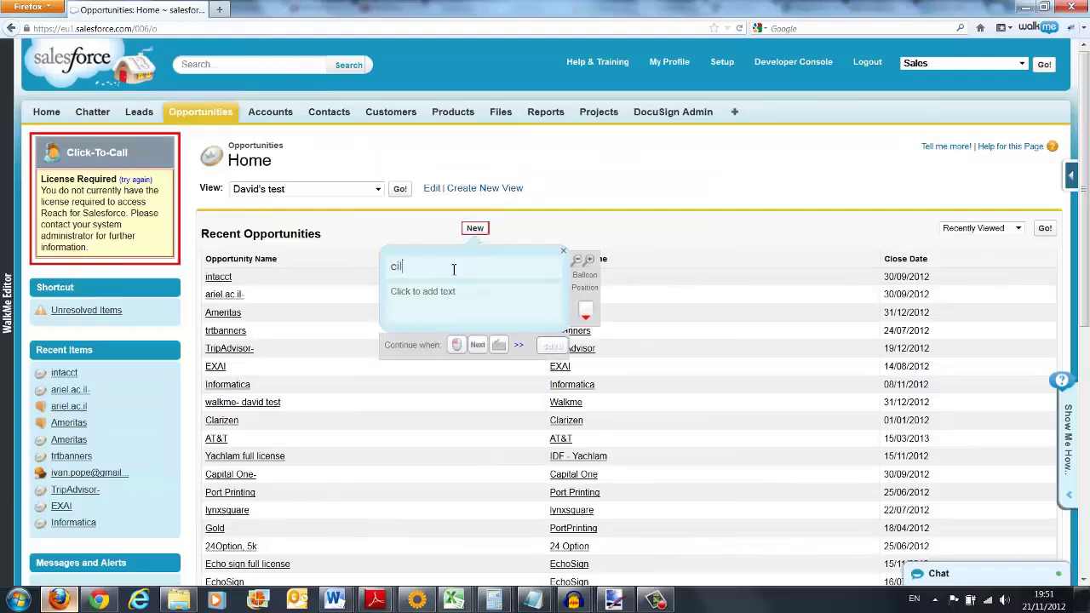
left_click(552, 345)
Review the branching options of the "Click Here" step and return to the steps list
left_click(85, 128)
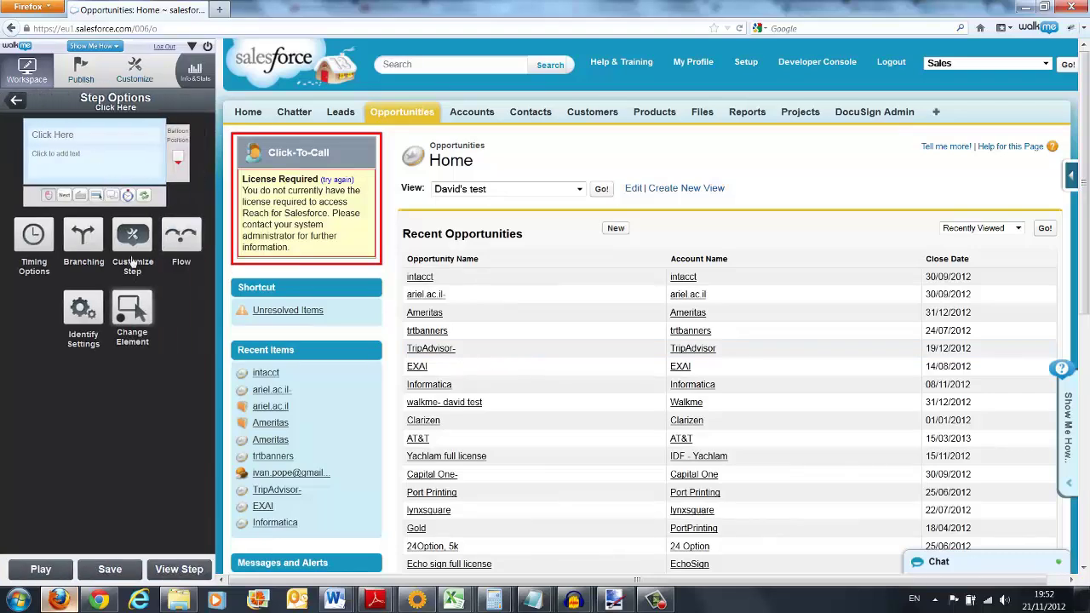
left_click(84, 238)
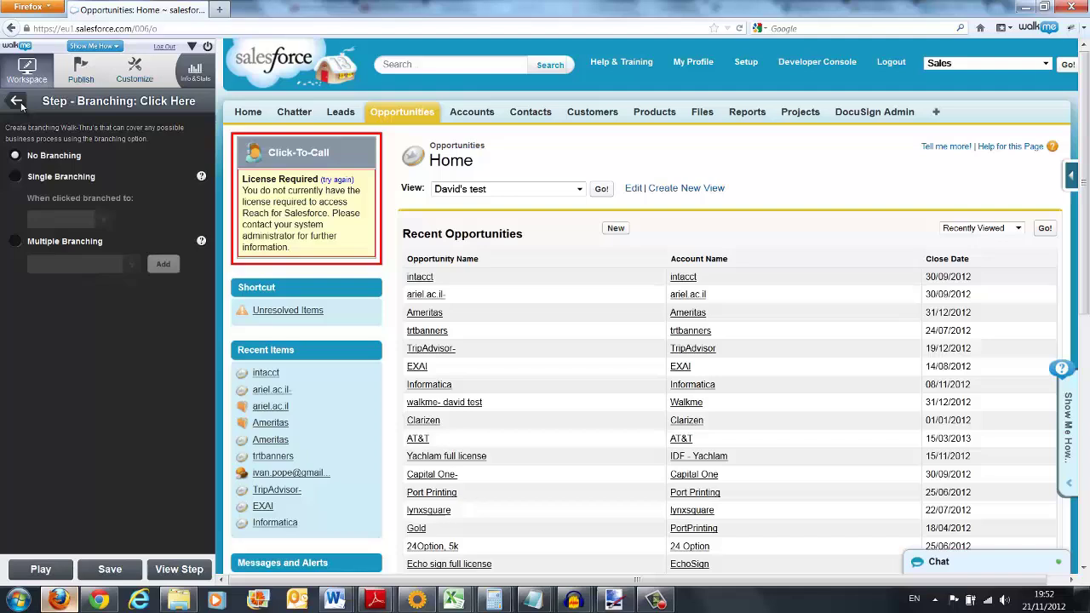
left_click(18, 104)
left_click(18, 105)
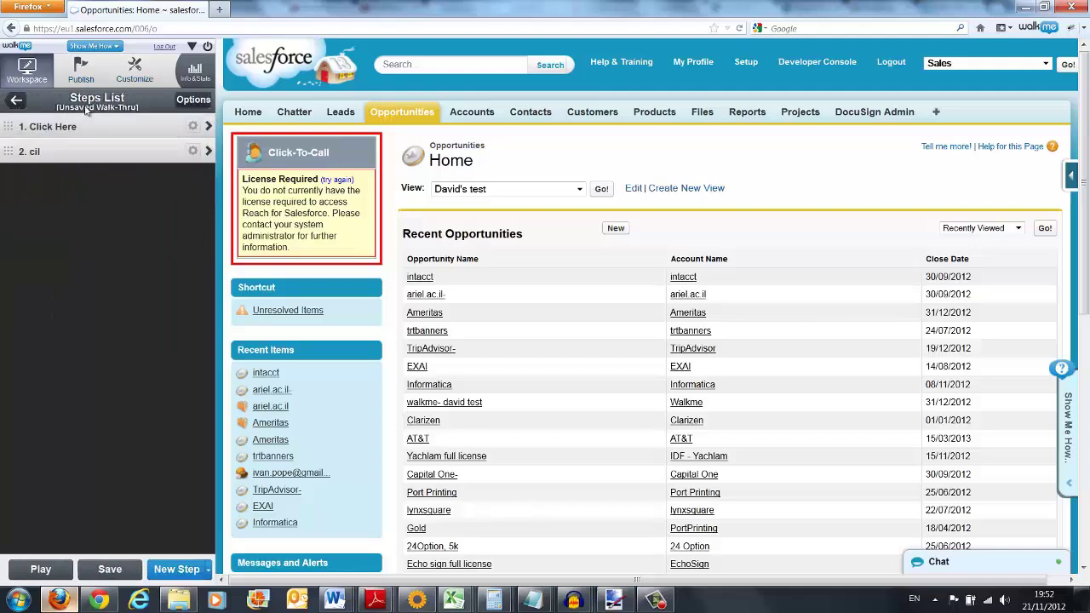
Review the editor's balloon theme, font and color settings, then the player customization
left_click(146, 74)
left_click(107, 208)
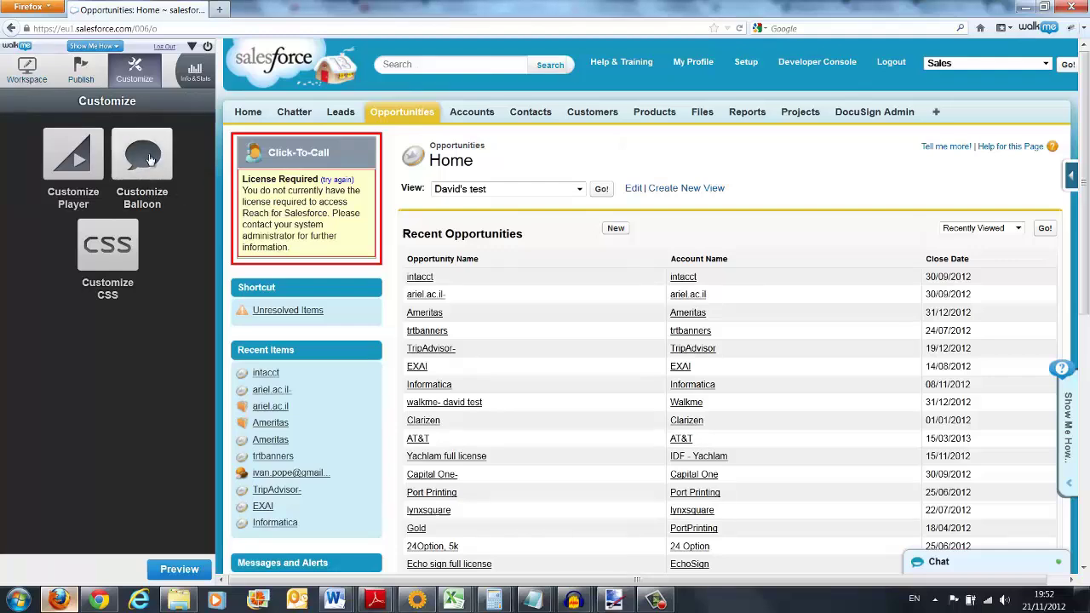
left_click(146, 156)
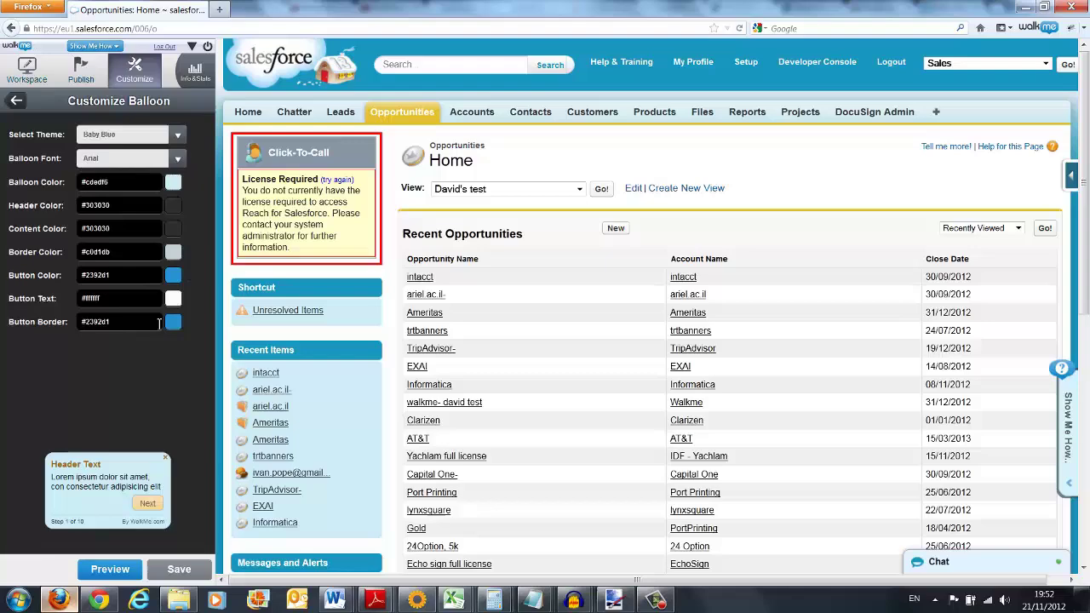
left_click(16, 101)
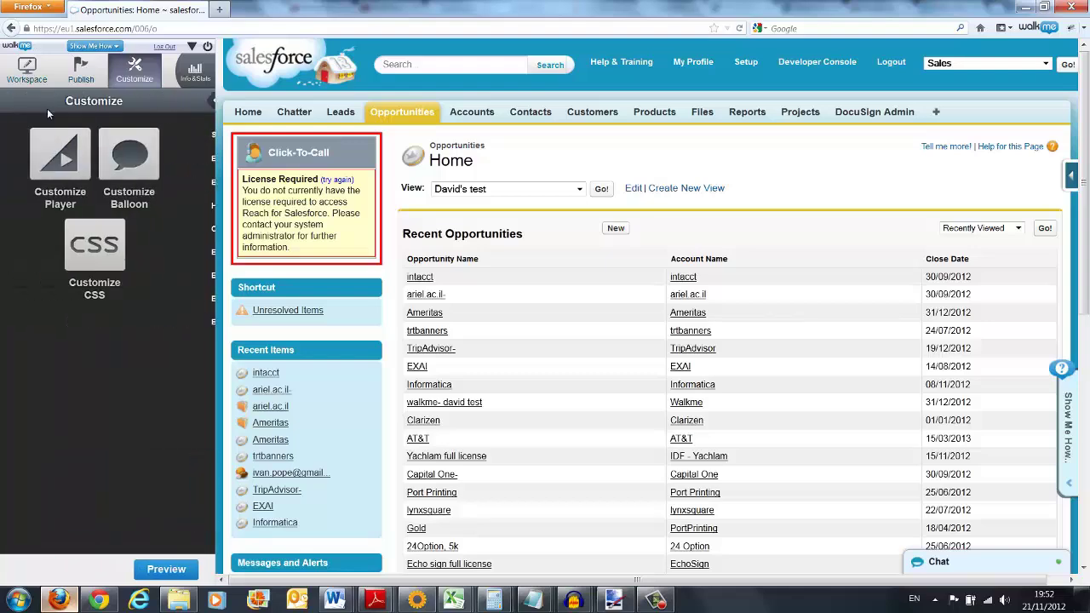
left_click(67, 145)
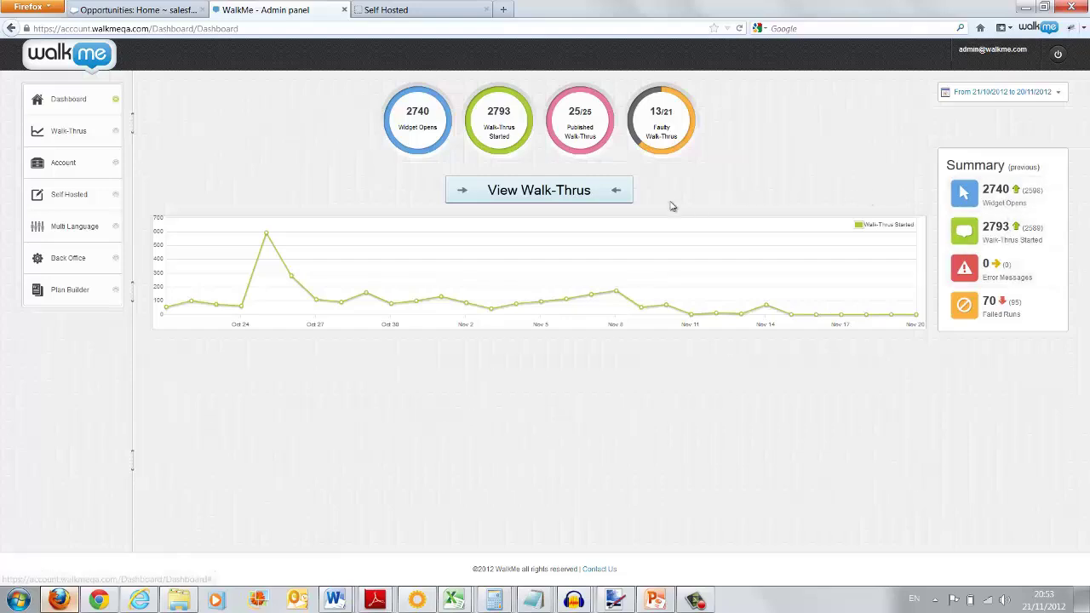
Open the "WalkMe - Overview (Click me!)" Walk-Thru from the admin dashboard and examine its per-step views, reach and drop statistics
left_click(558, 198)
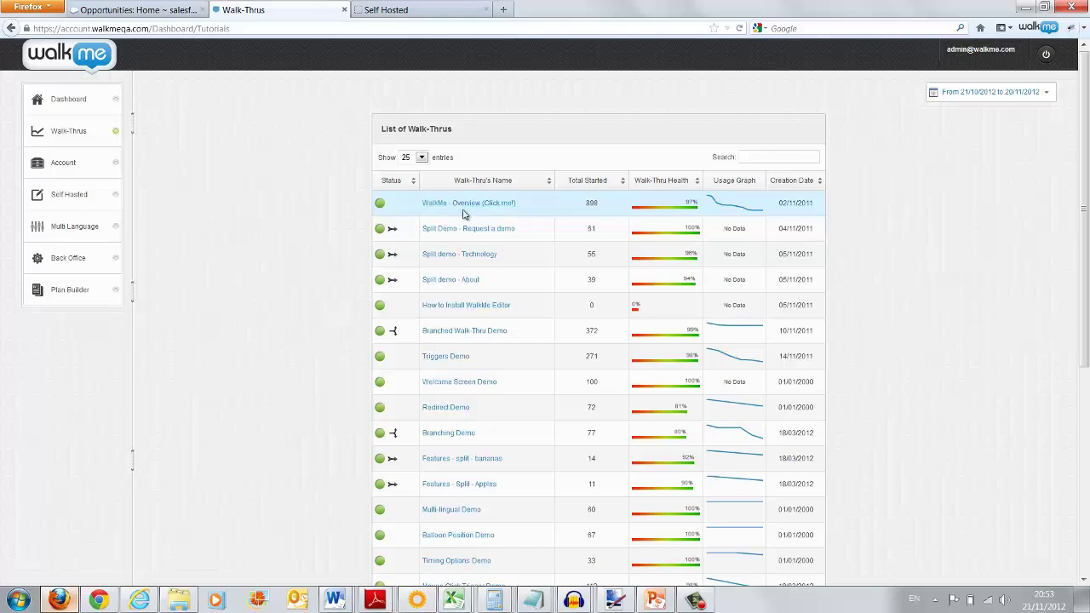
left_click(462, 209)
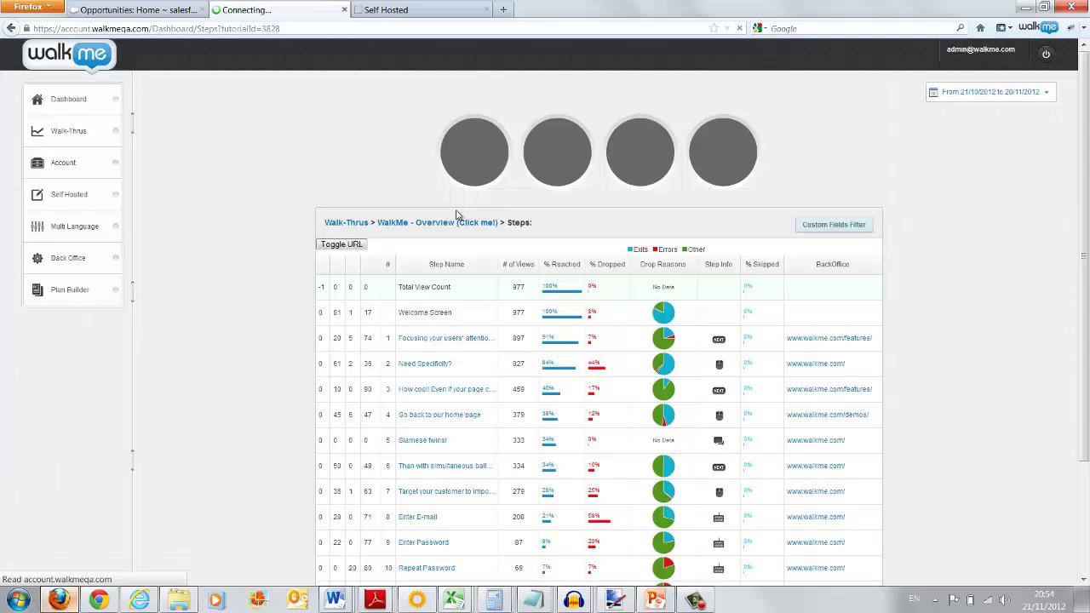
scroll(412, 309, "down", 3)
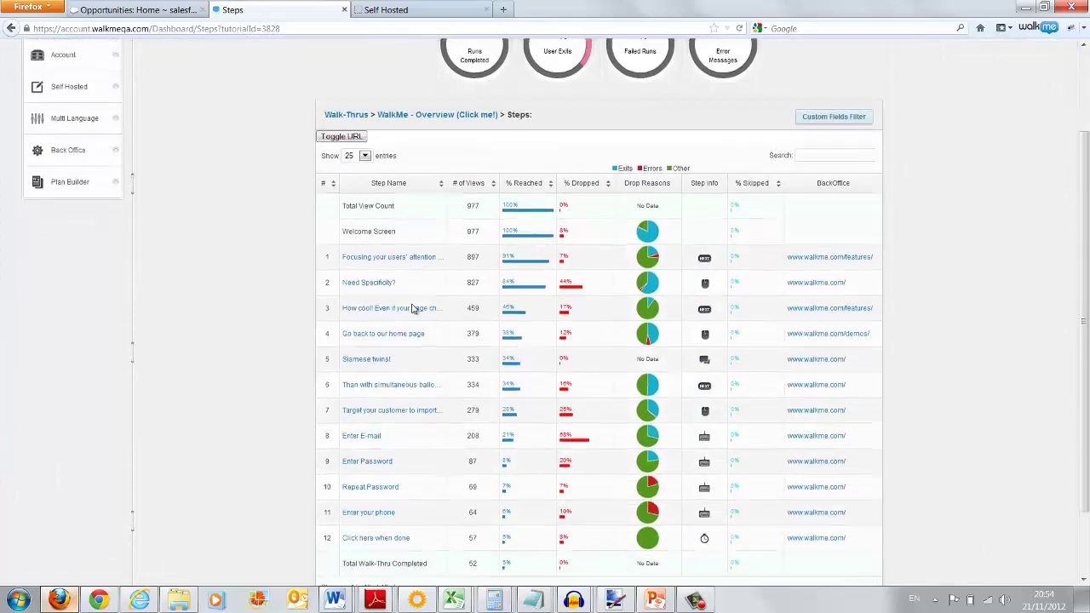
scroll(412, 309, "down", 2)
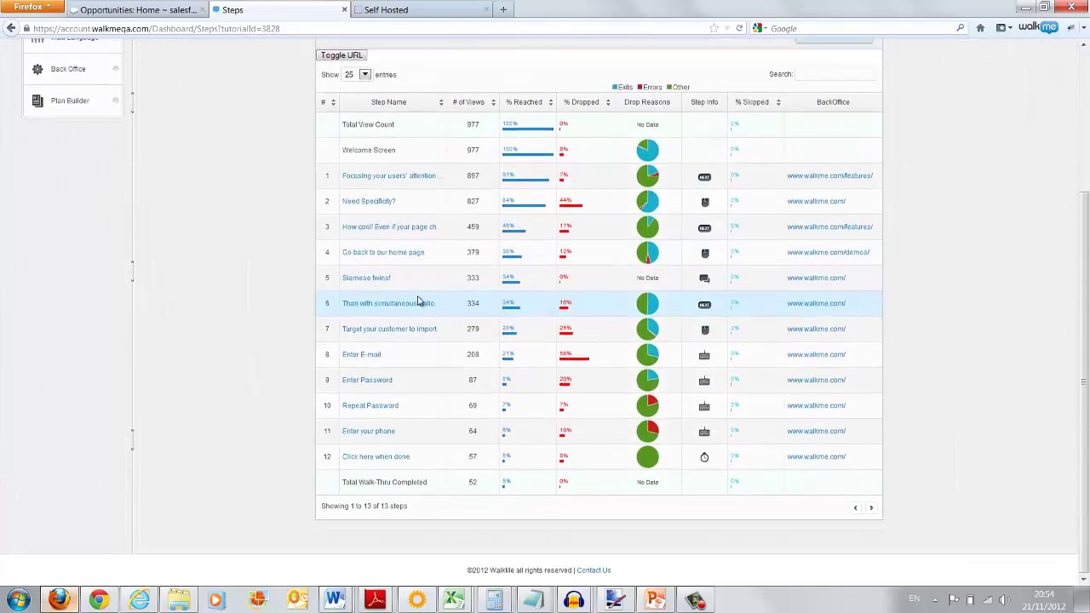
scroll(417, 303, "up", 5)
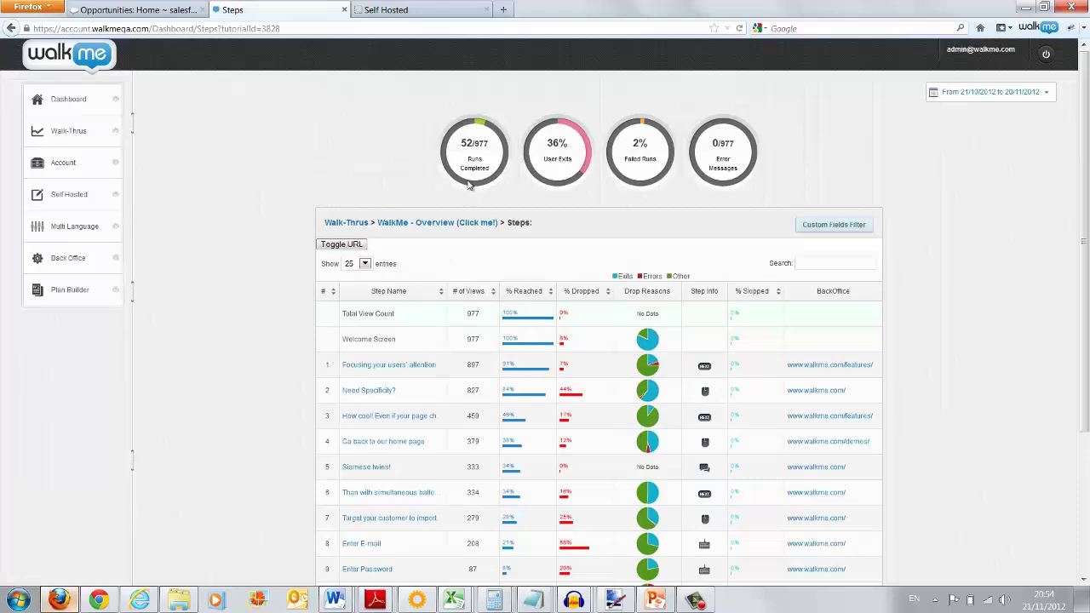
scroll(469, 239, "down", 3)
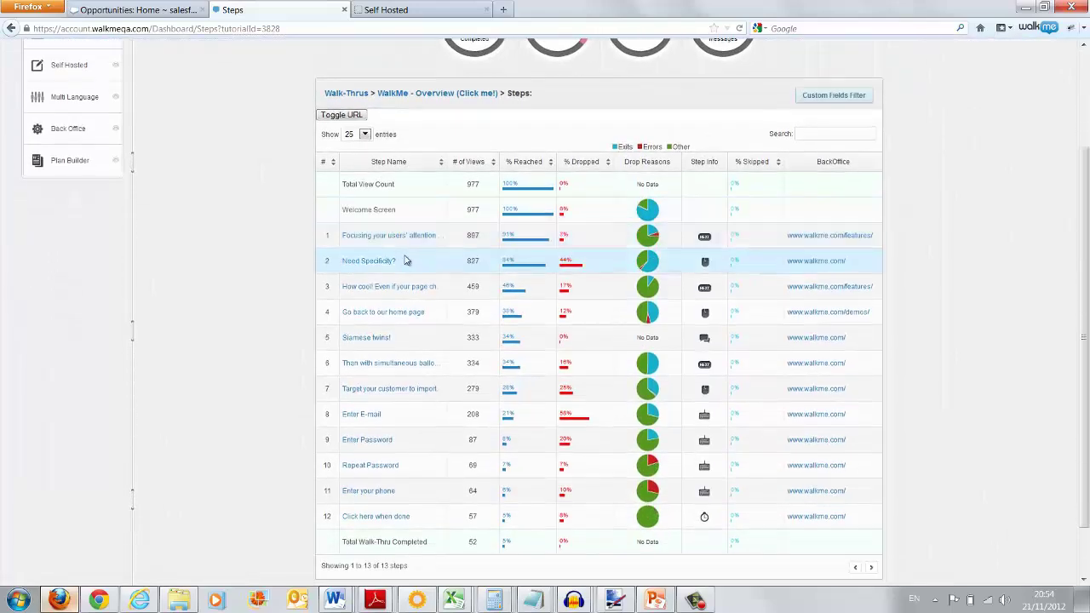
scroll(406, 260, "down", 2)
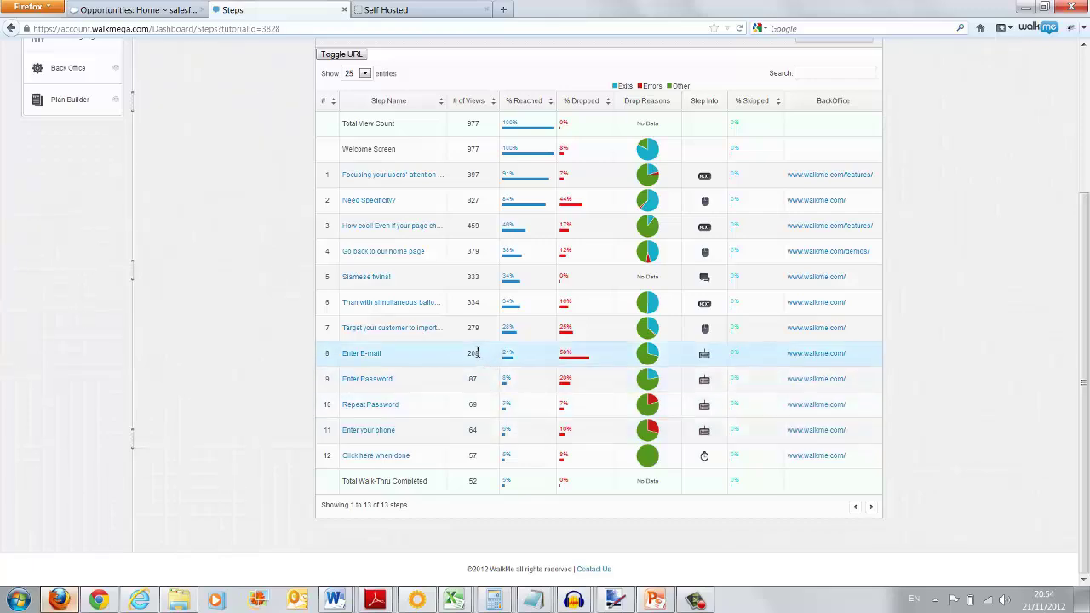
scroll(475, 345, "up", 4)
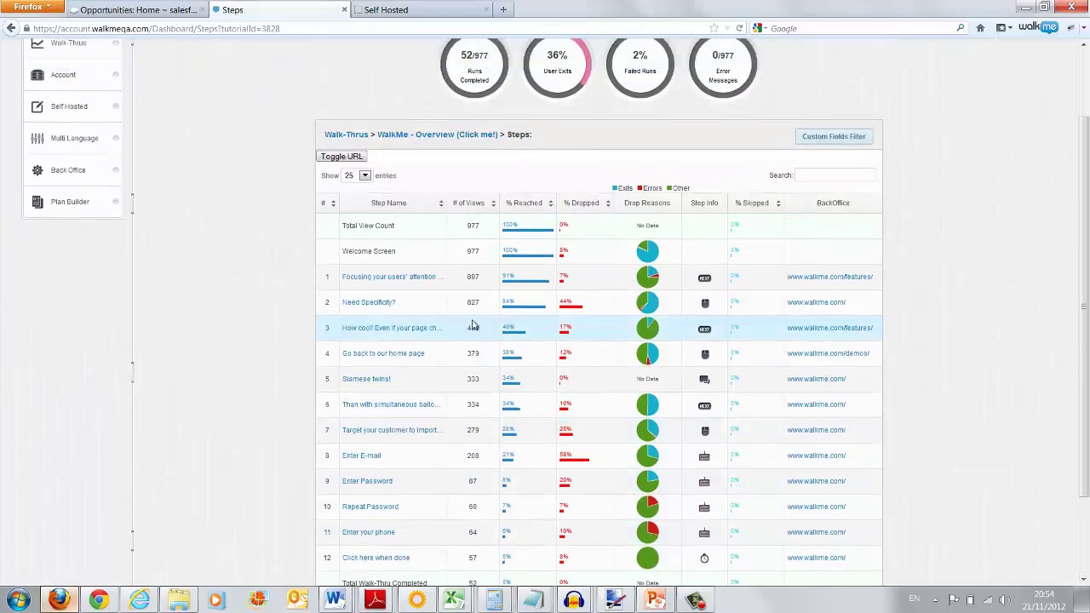
scroll(474, 325, "up", 1)
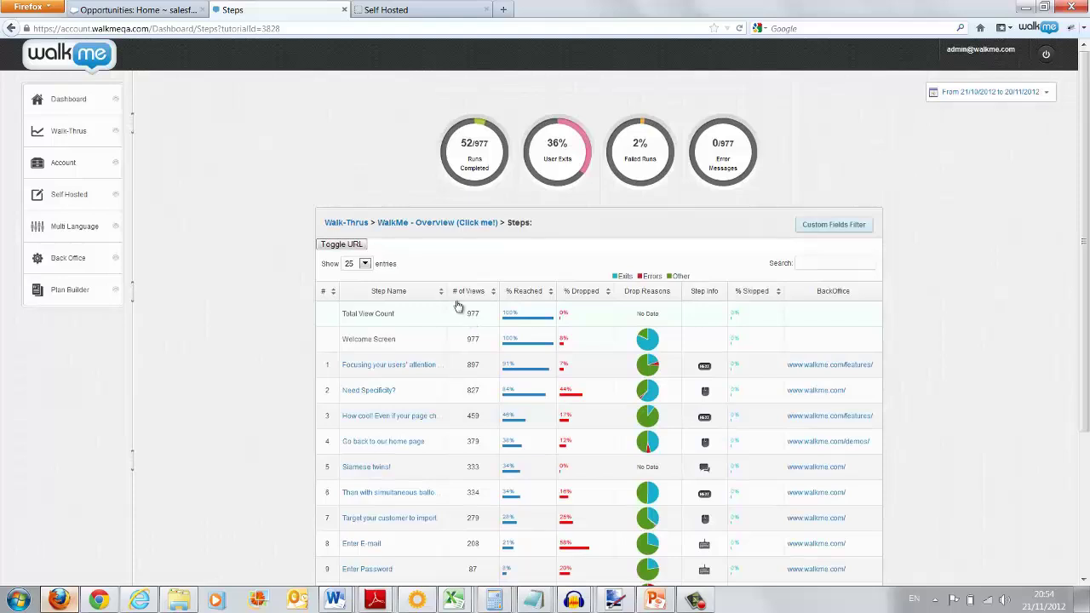